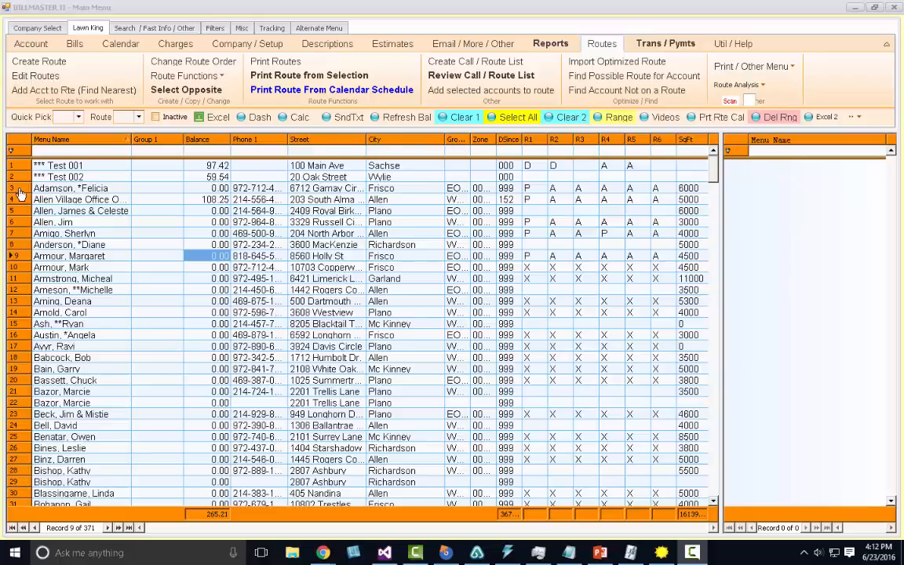
Select the twelve customers in rows 3 to 14 and start Print Route from Selection for them
drag(20, 191, 23, 322)
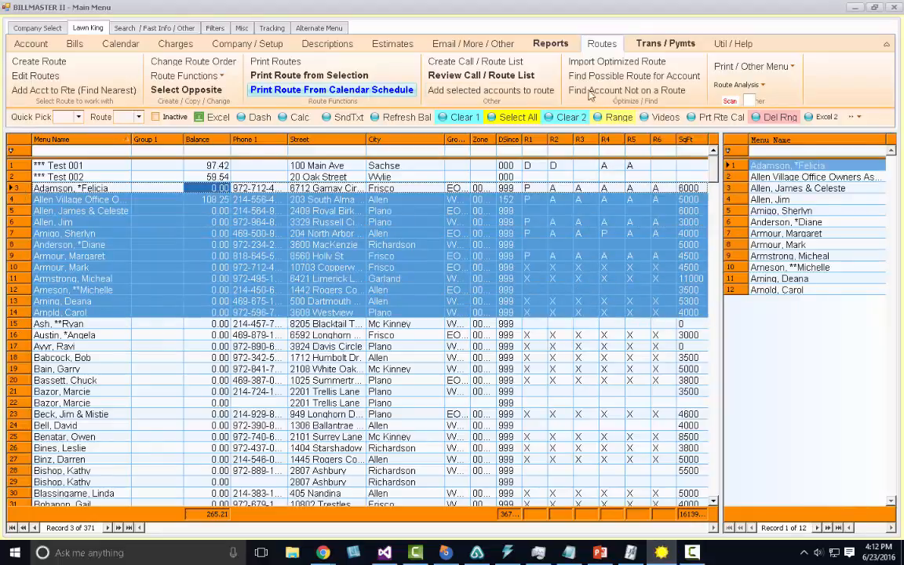
click(31, 43)
click(605, 45)
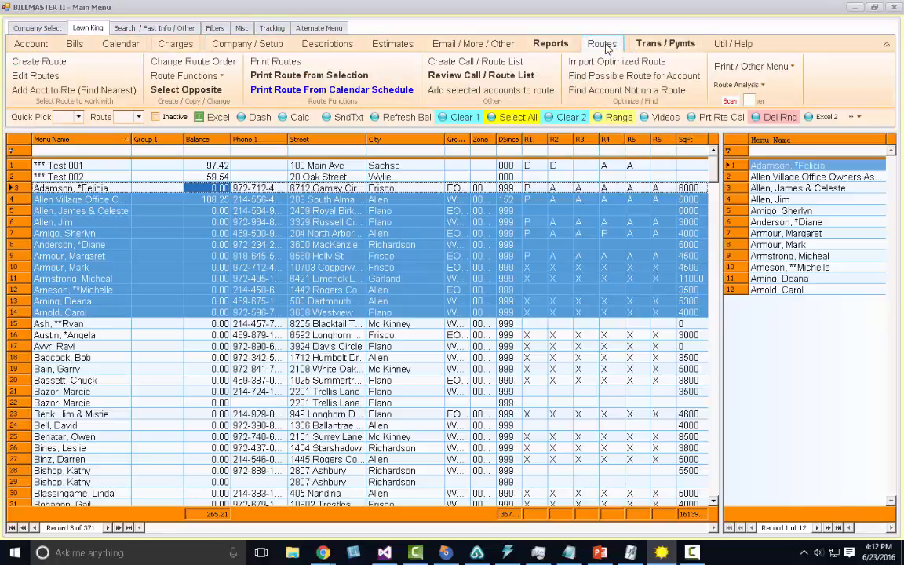
click(267, 80)
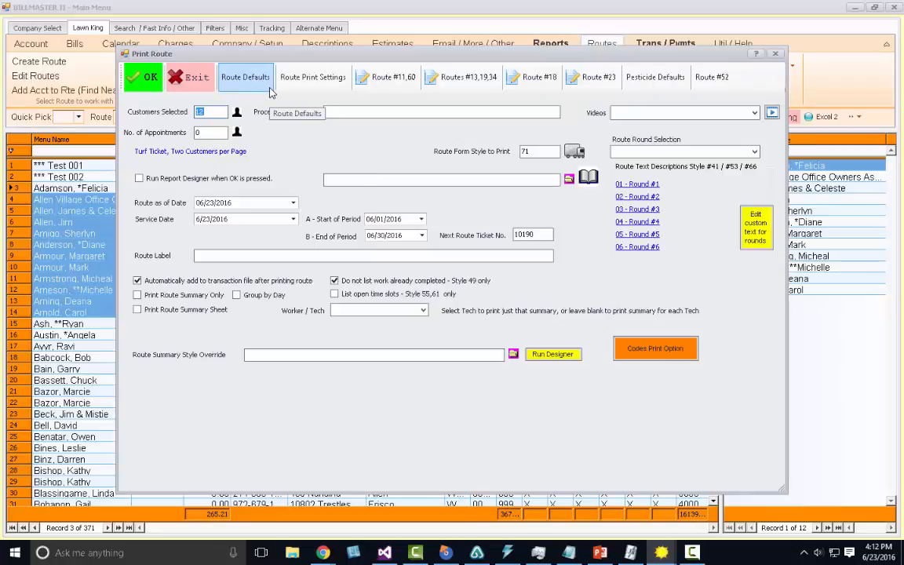
Review the job codes mapped to each round in the Route Print Settings, and exit without changes
click(307, 89)
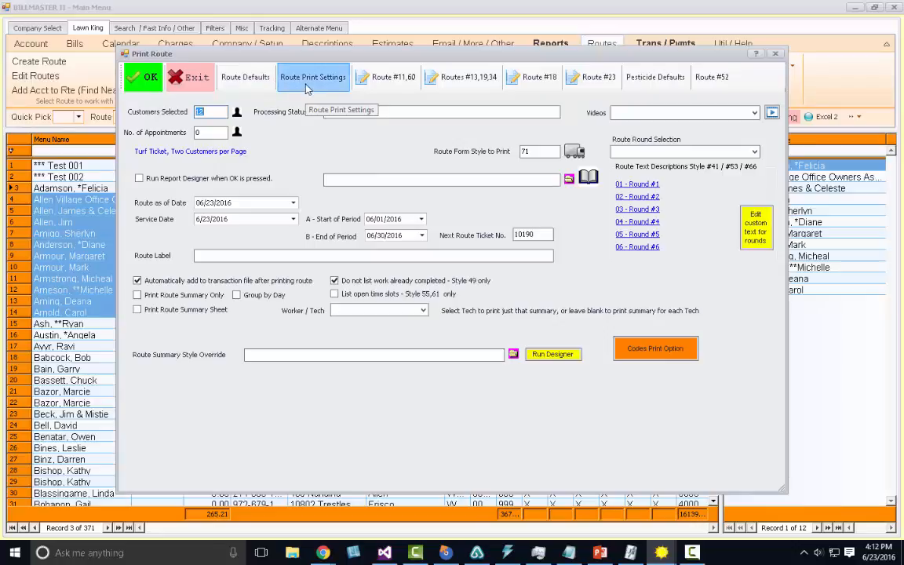
click(230, 87)
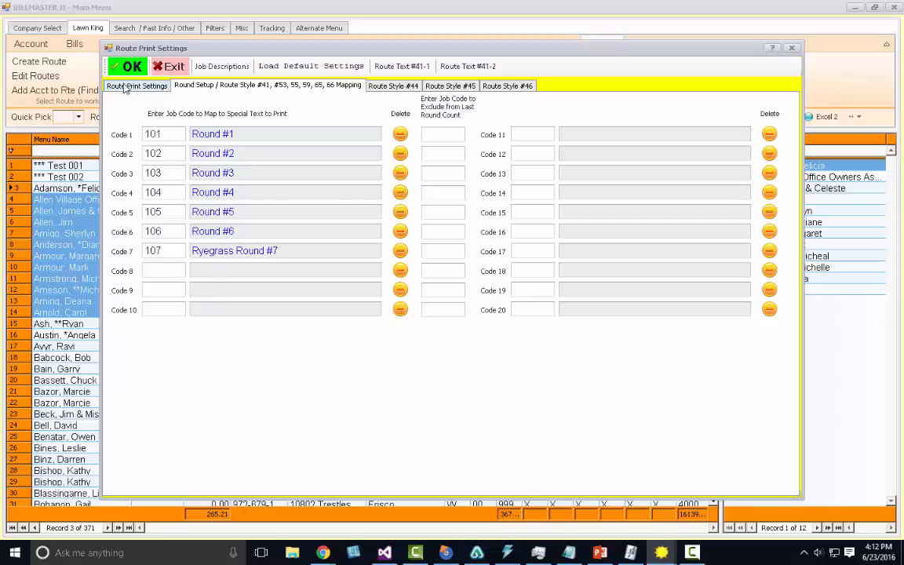
click(168, 67)
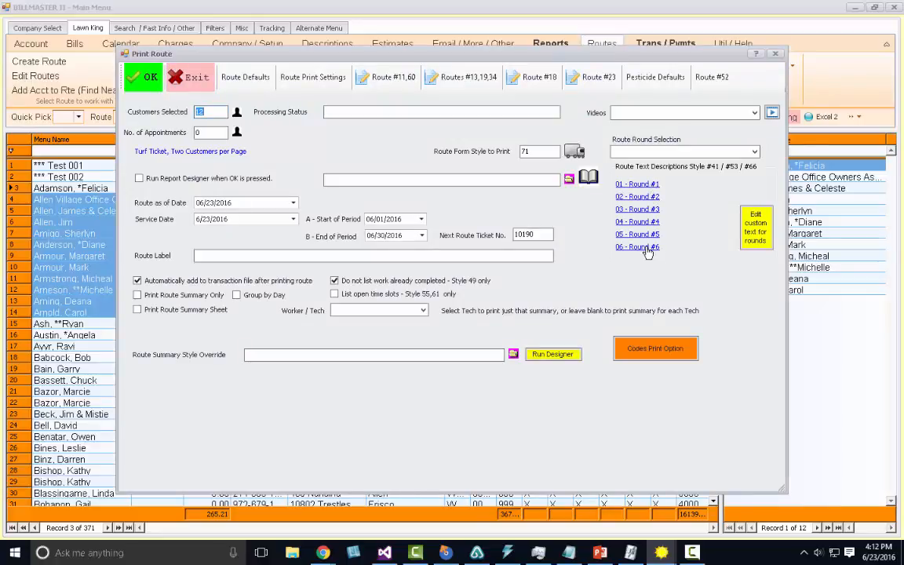
Open the custom text editor for rounds and review the current text of Rounds #1, #2 and #3
click(754, 222)
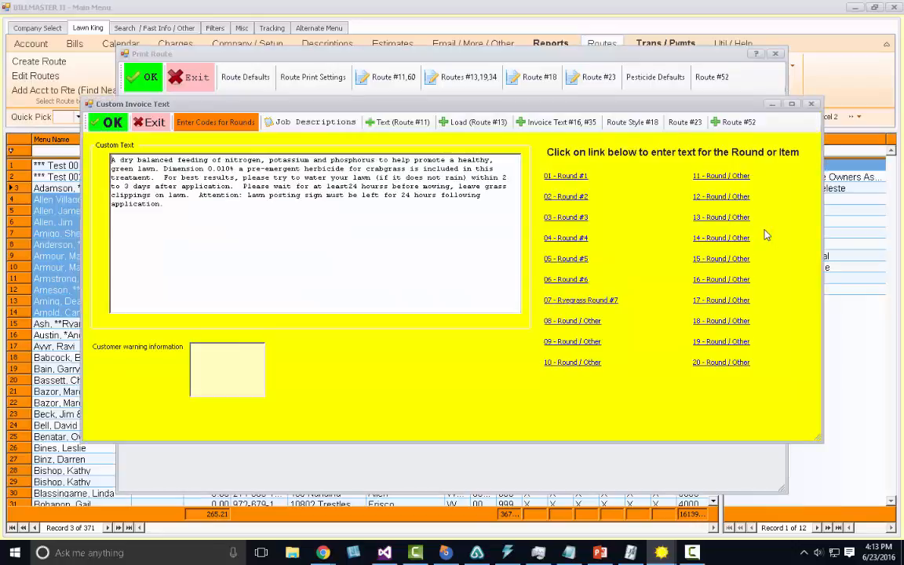
click(581, 179)
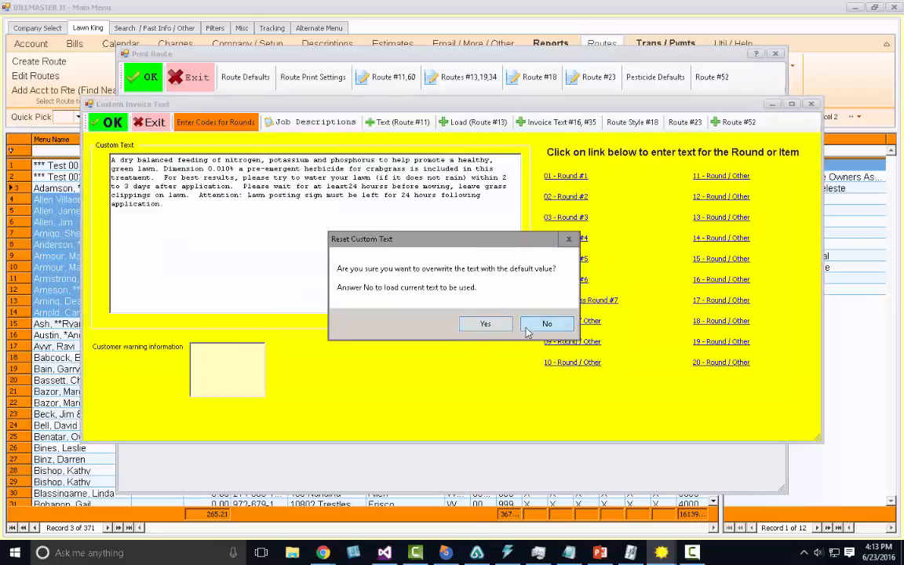
click(487, 297)
click(571, 199)
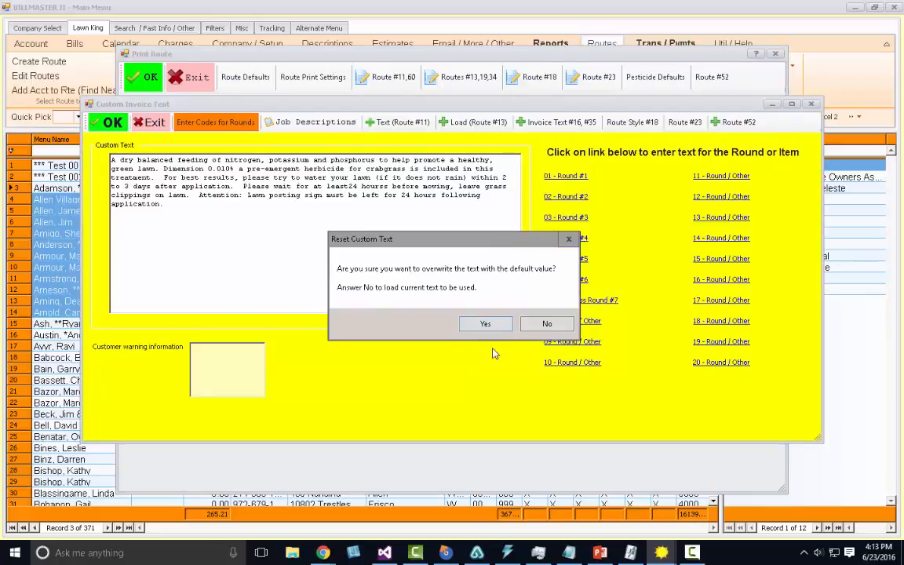
click(547, 323)
click(578, 220)
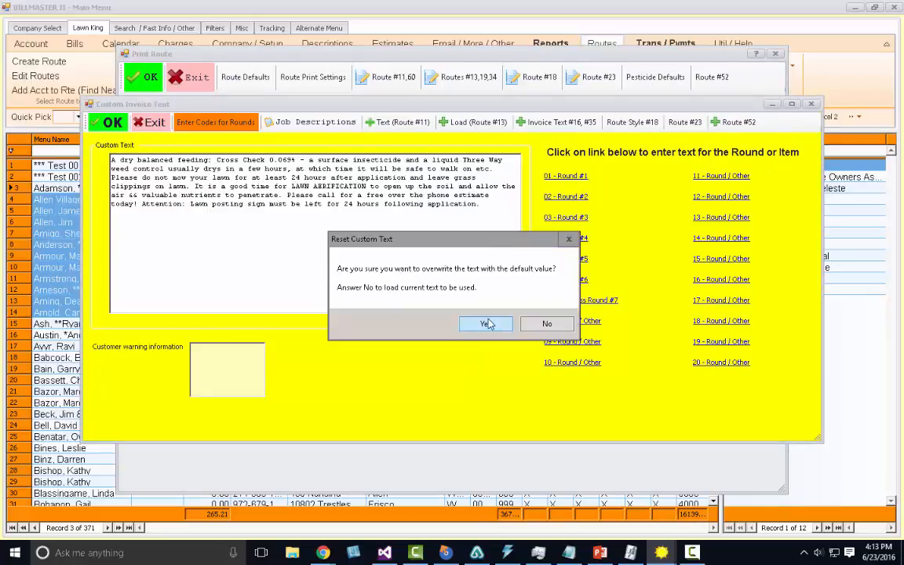
click(546, 323)
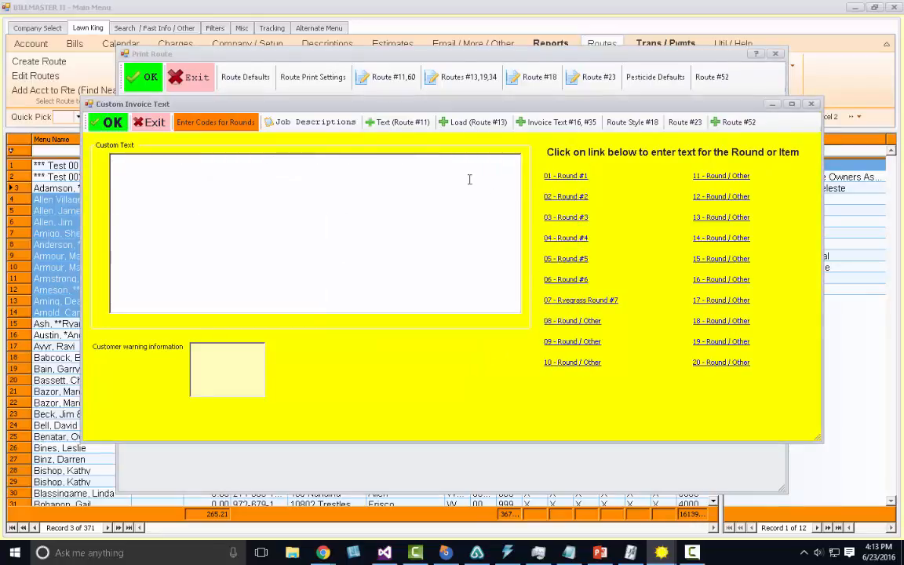
Load the default custom text for Round #3 and save the custom invoice text
click(559, 223)
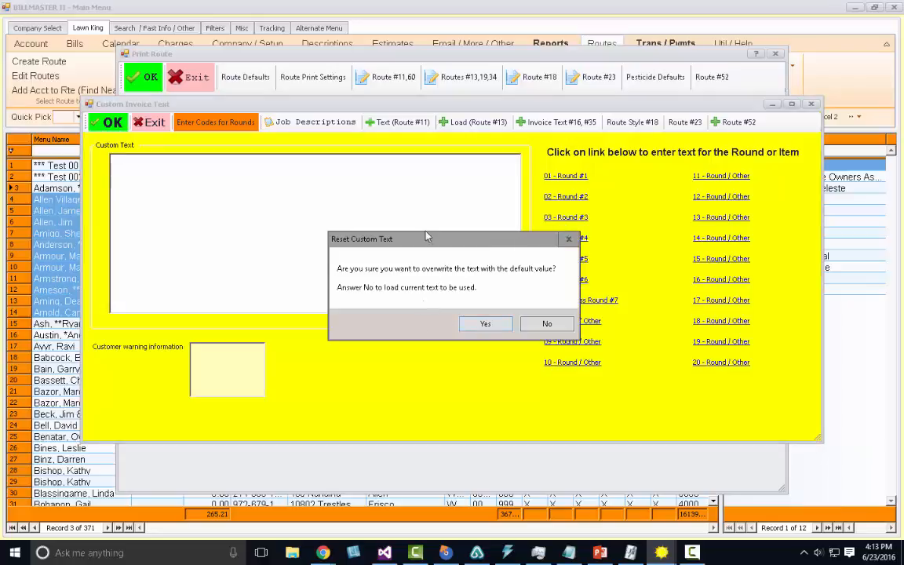
click(496, 324)
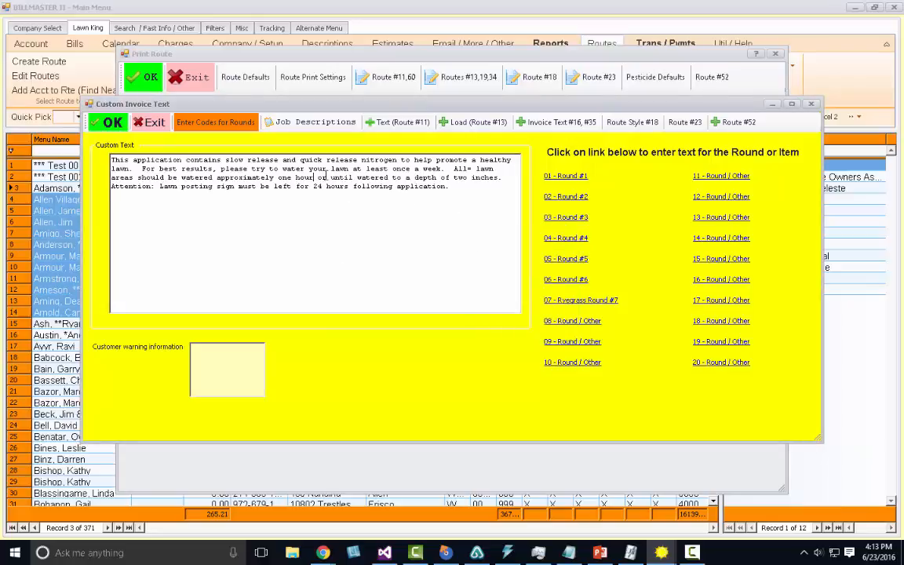
text(dd)
key(BackSpace)
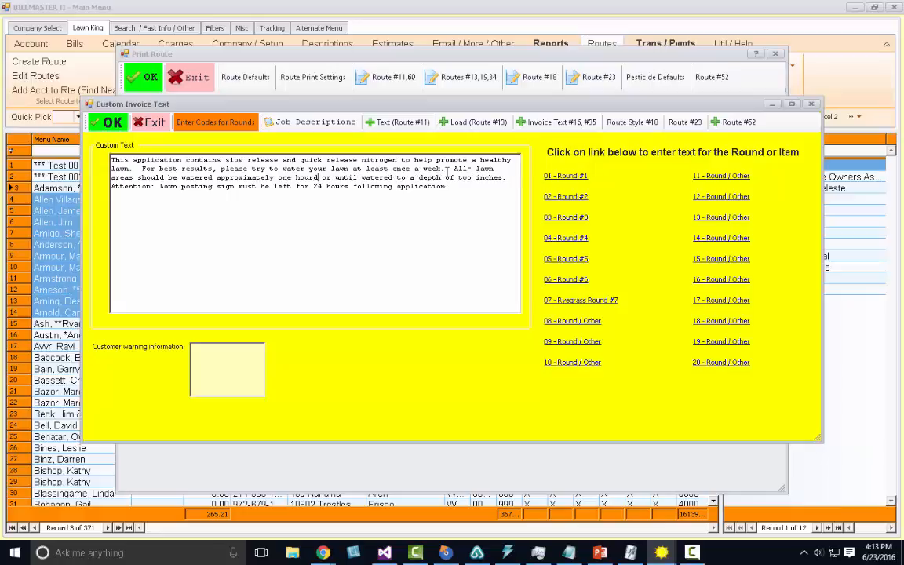
key(BackSpace)
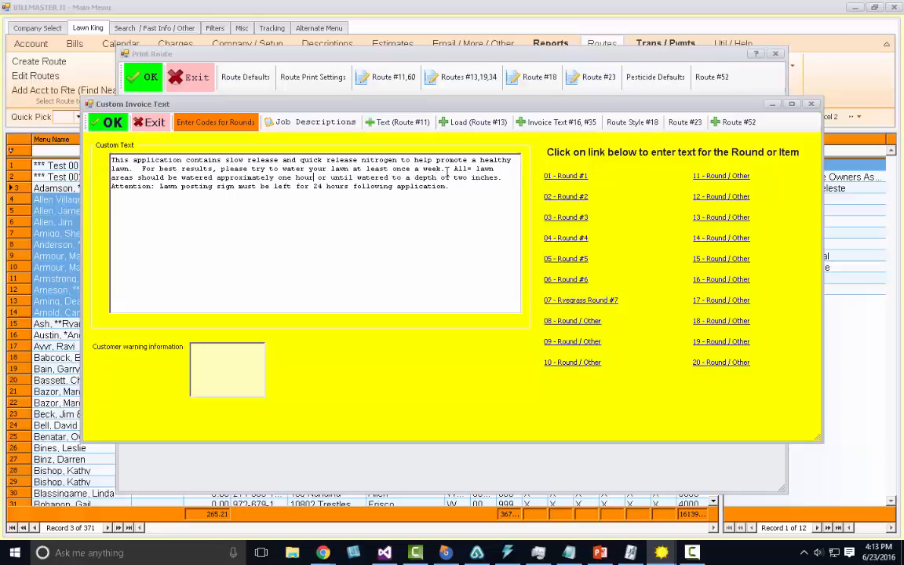
click(107, 123)
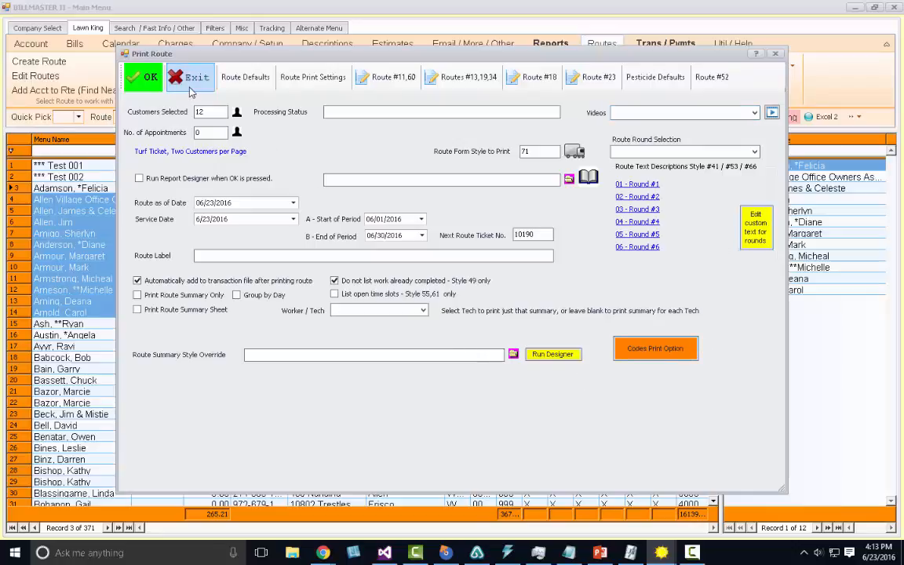
Set the route round selection to 01 - Round #1 and generate the route tickets for the selected customers
click(754, 152)
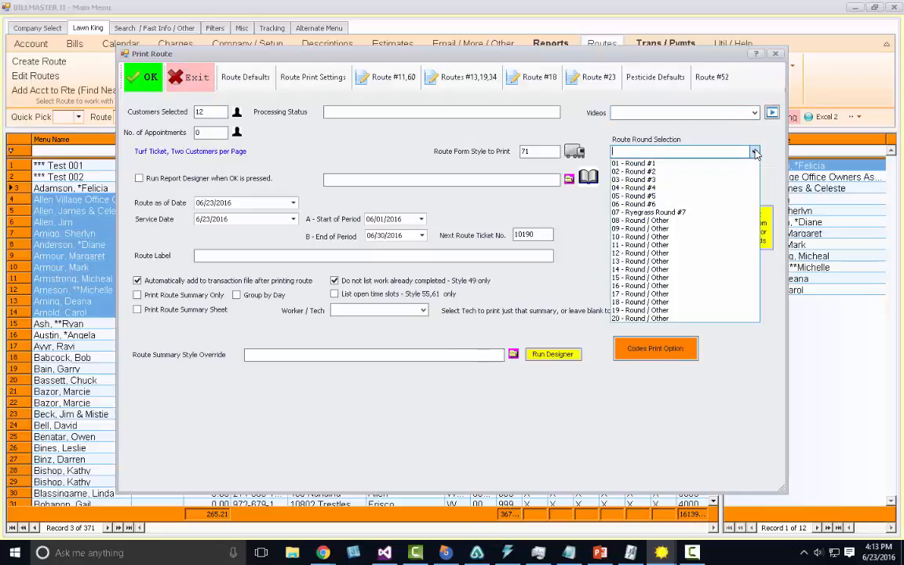
click(717, 164)
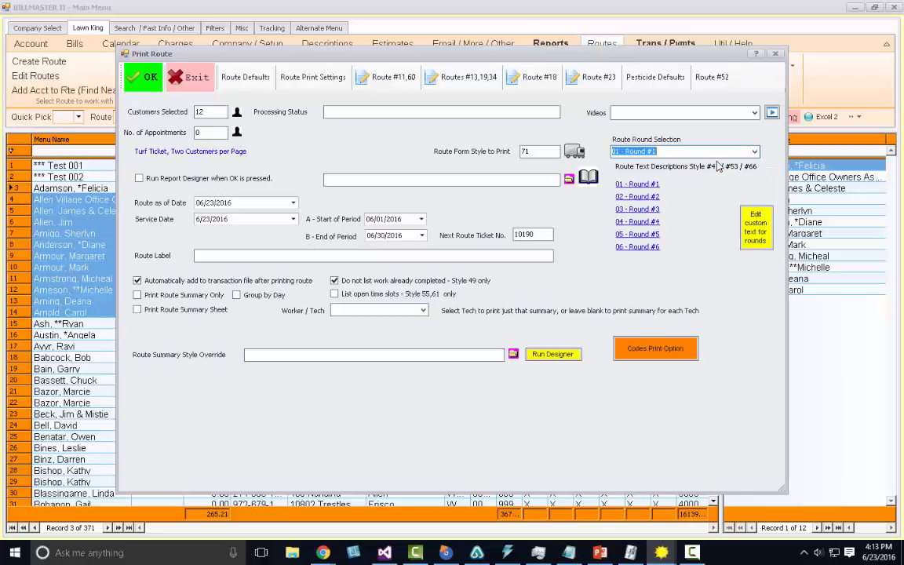
click(285, 220)
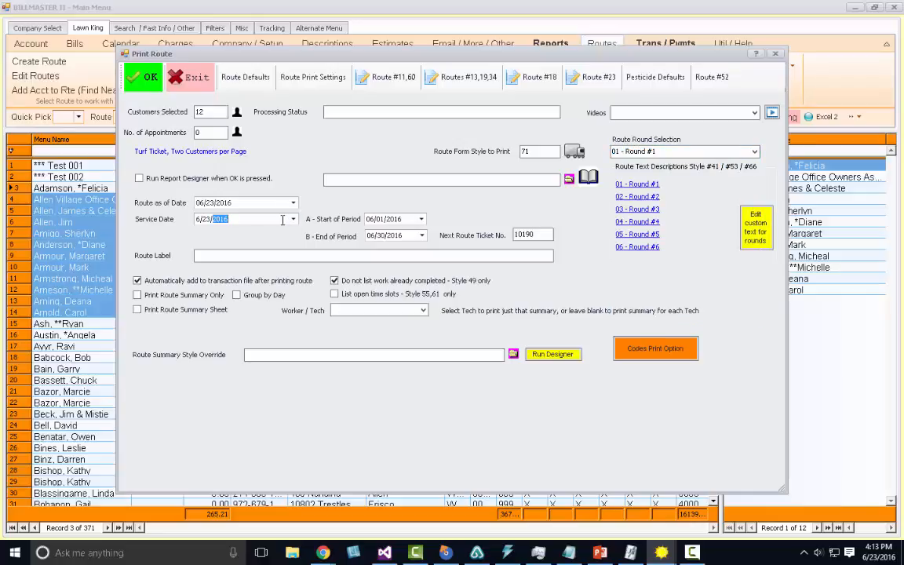
click(136, 85)
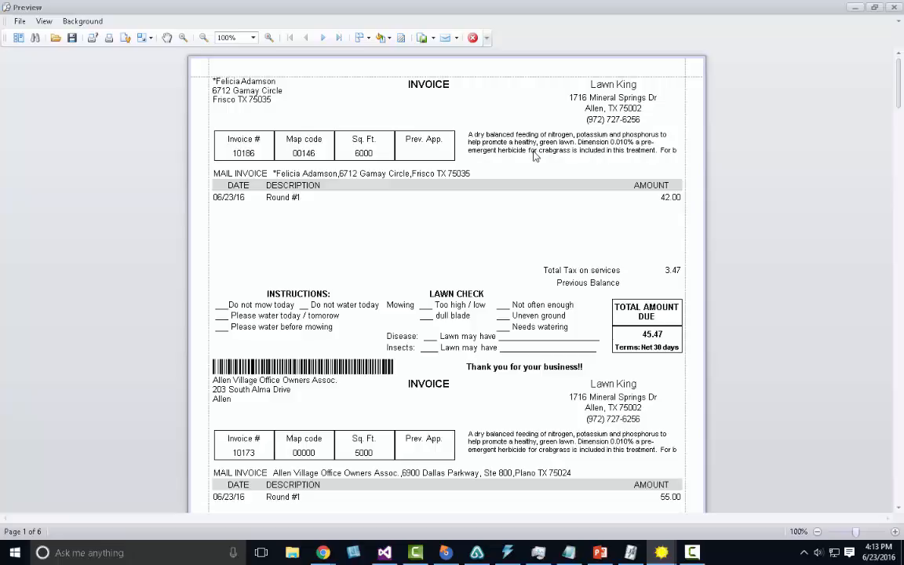
Review the first page of the Round #1 invoice preview down to the amounts due, and close the preview
scroll(533, 156, down, 2)
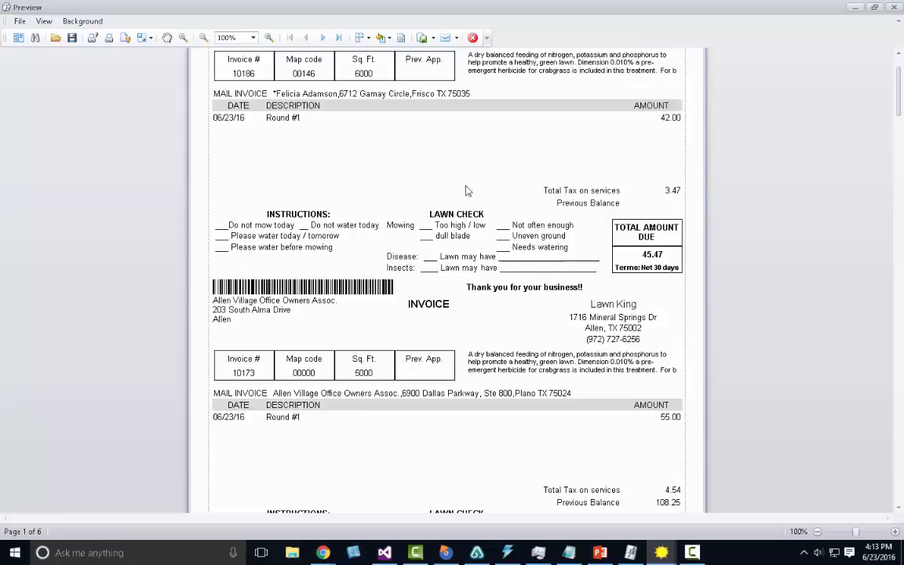
scroll(353, 178, up, 2)
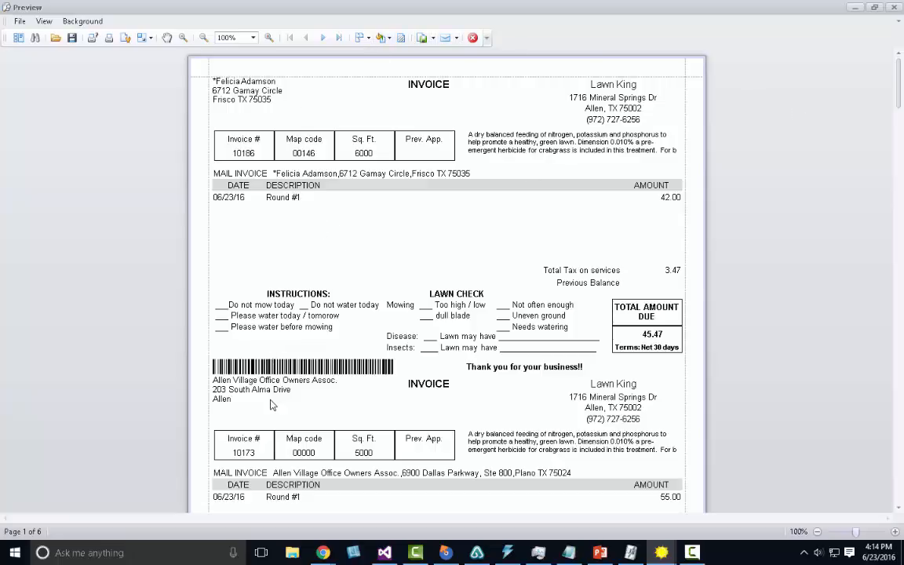
scroll(270, 405, down, 3)
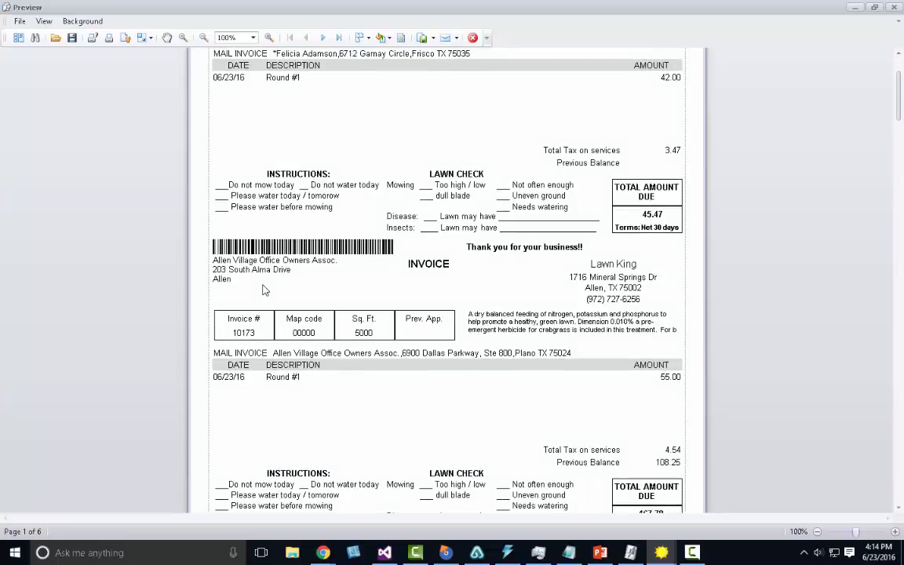
scroll(264, 290, down, 3)
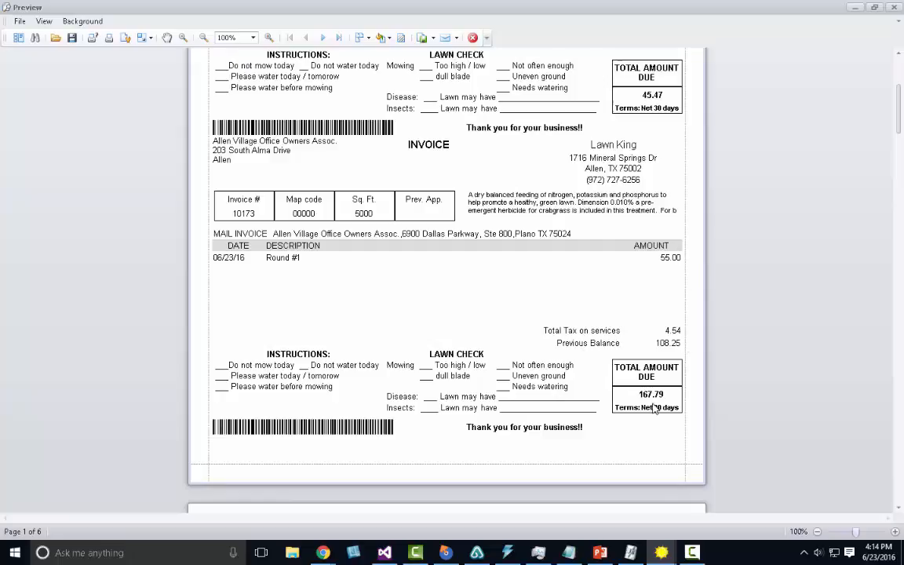
click(473, 39)
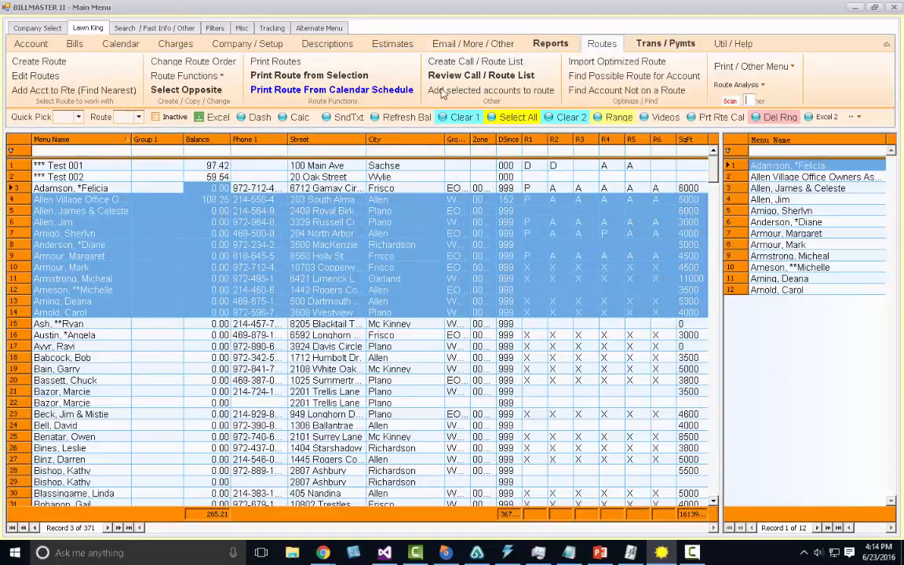
Open the transactions of the first selected account and examine the Round #1 entry's code and date
click(45, 47)
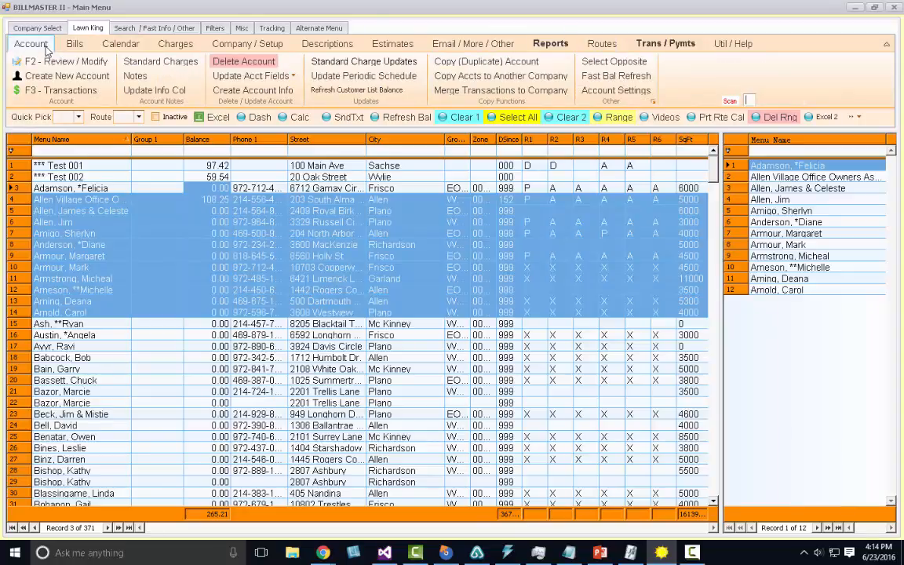
click(49, 92)
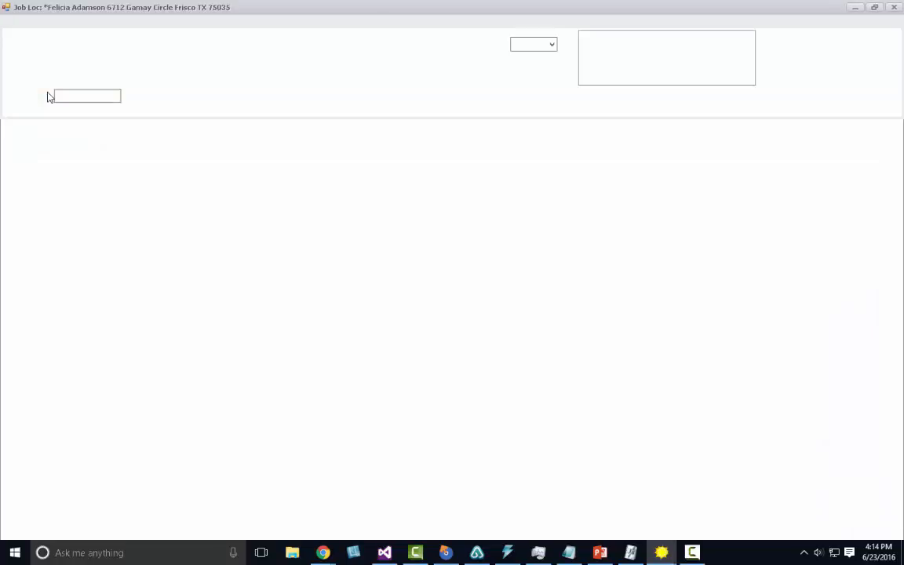
click(211, 233)
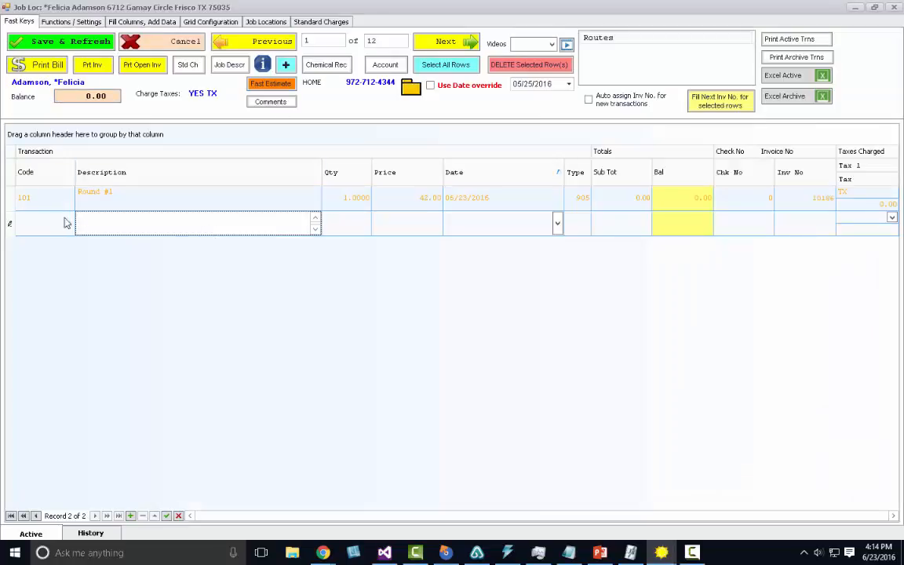
click(34, 204)
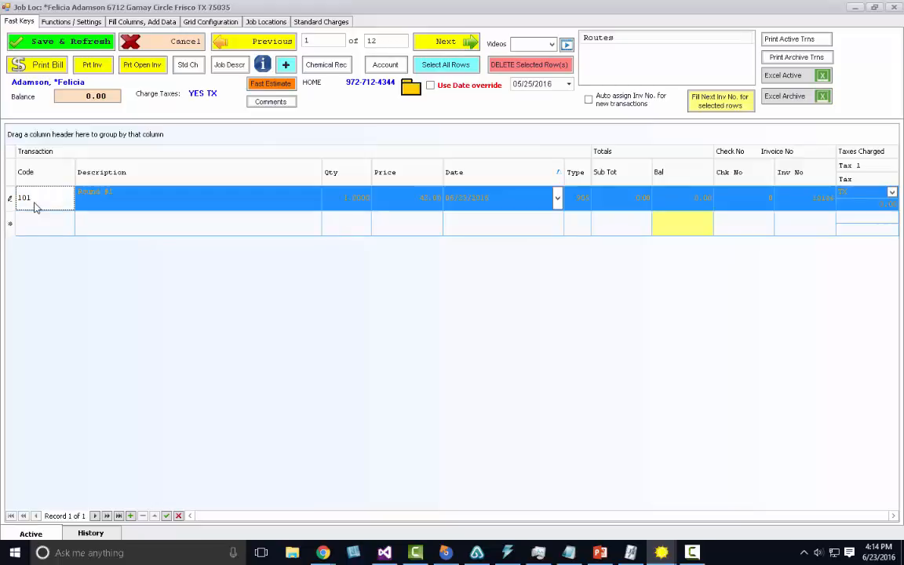
click(539, 227)
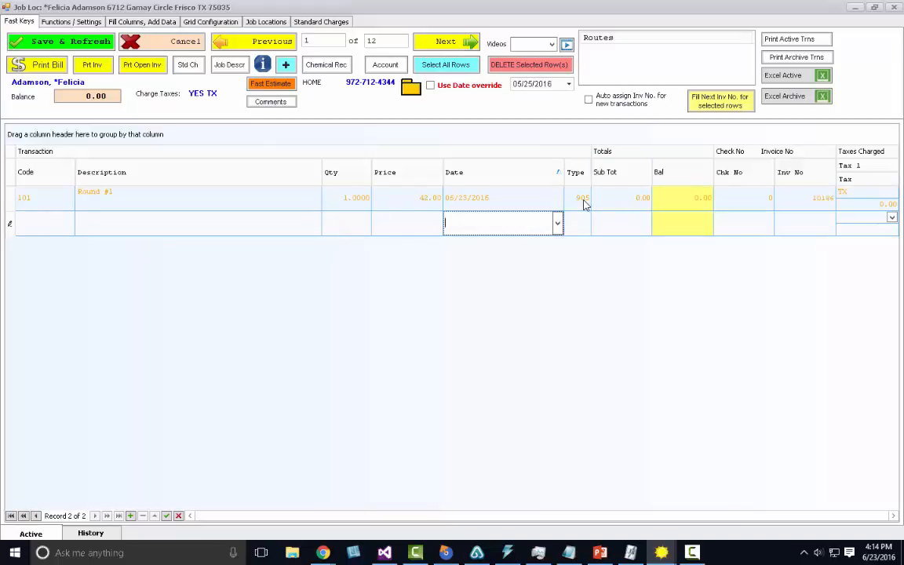
Examine the type code of the Round #1 transaction and leave the transaction window without saving
click(582, 201)
click(580, 221)
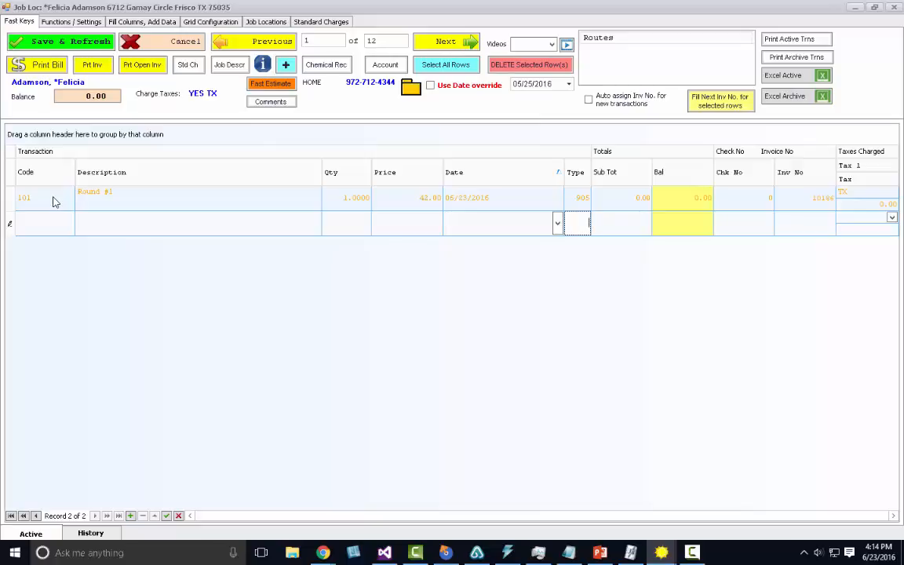
click(586, 200)
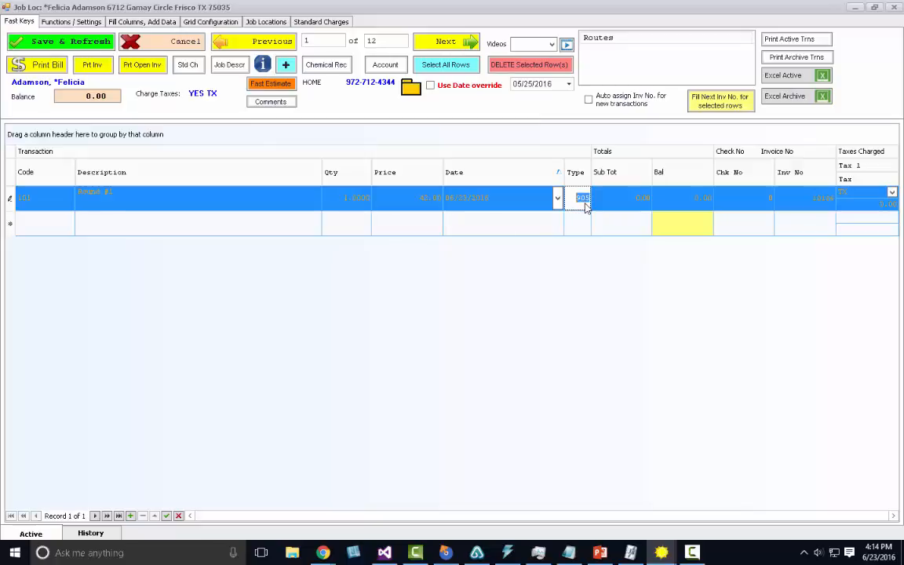
click(582, 230)
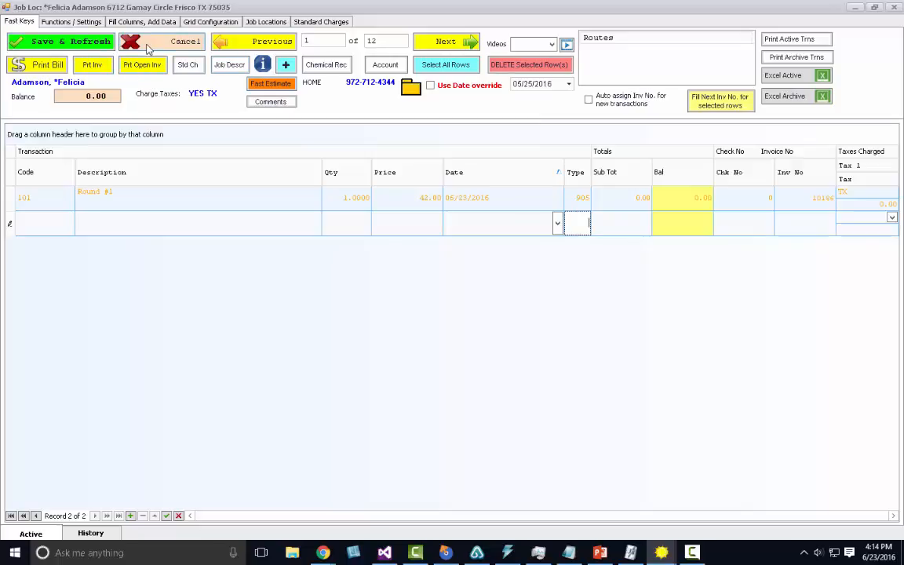
drag(581, 202, 596, 204)
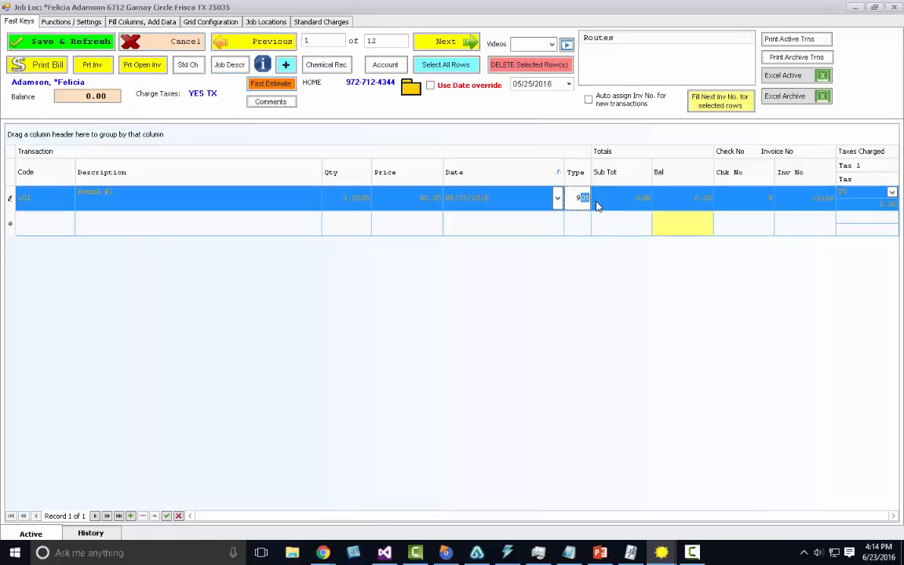
click(177, 47)
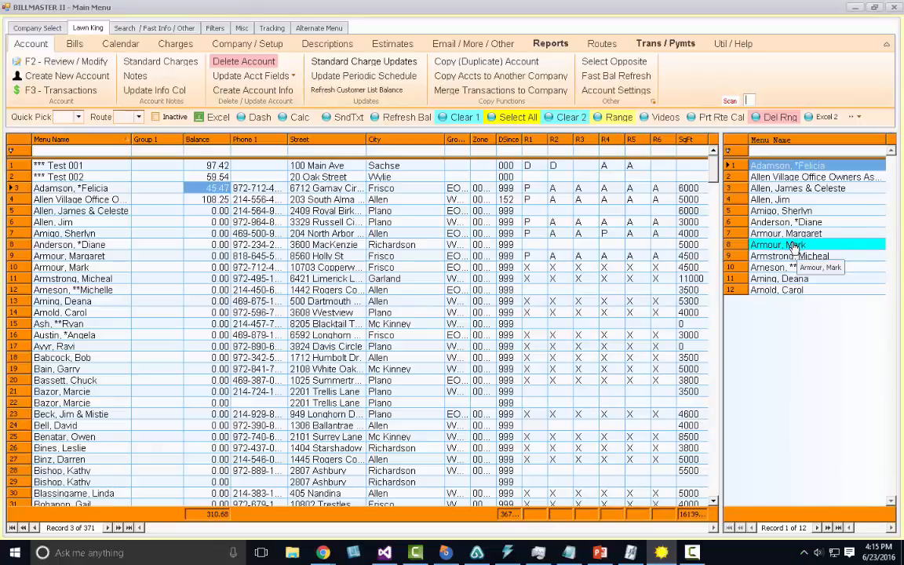
Review the first selected account, examine the date and type of its Round #1 transaction, and leave both windows without saving
right_click(224, 194)
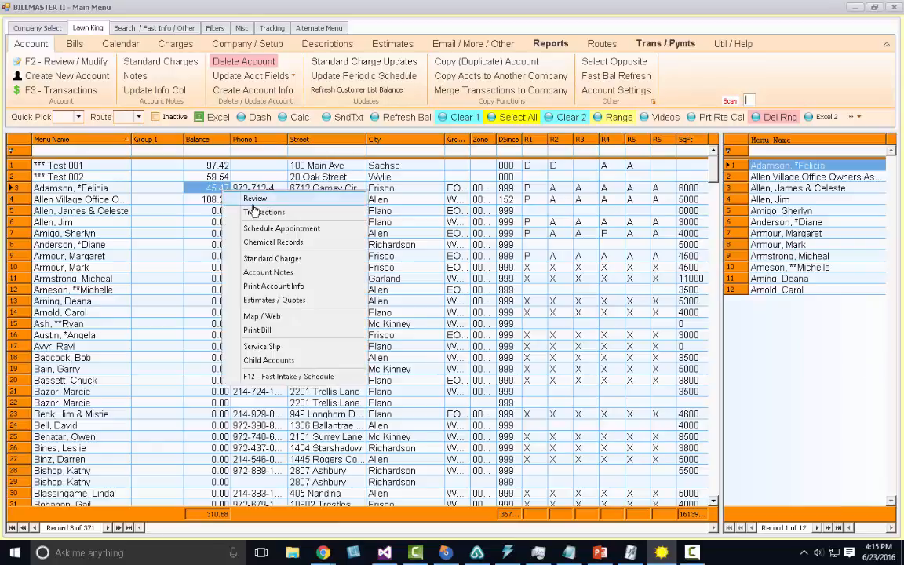
click(228, 190)
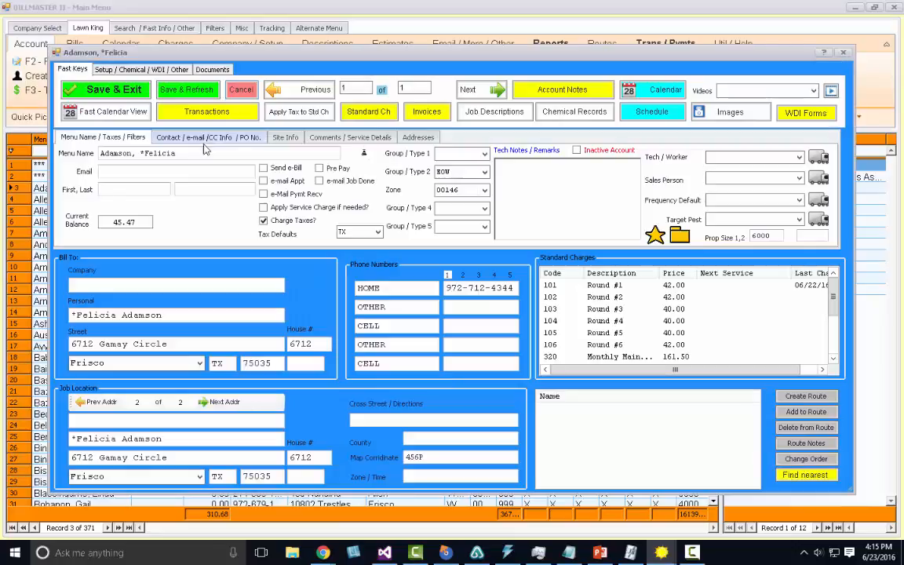
click(224, 117)
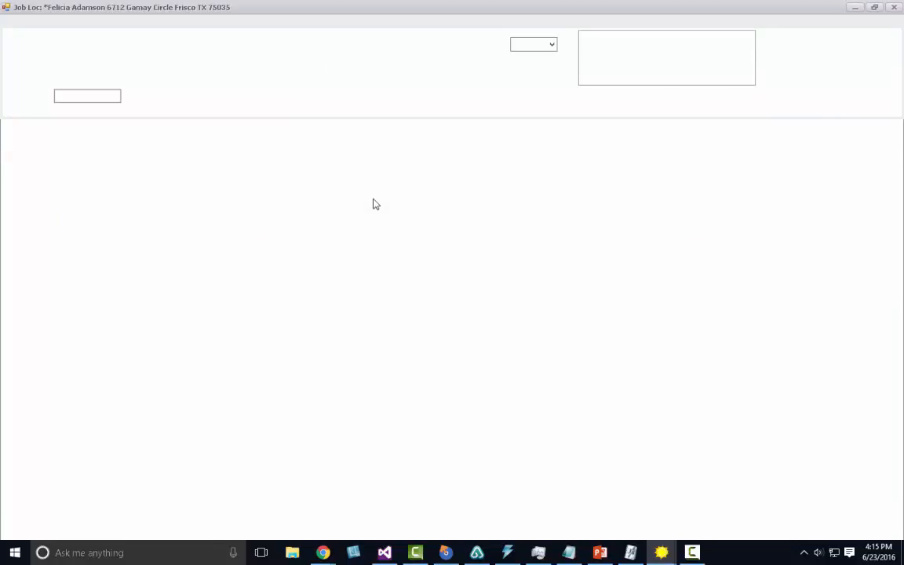
click(370, 220)
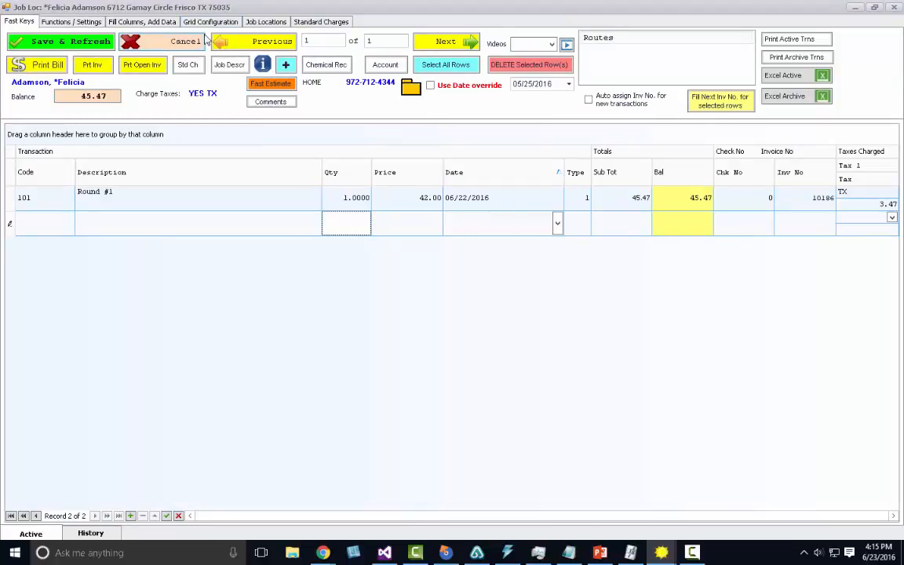
click(181, 42)
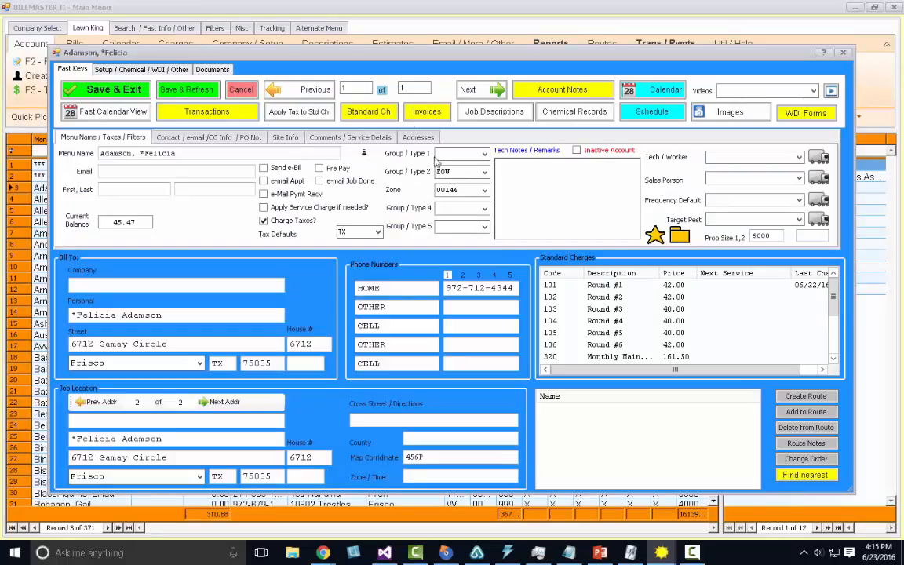
click(235, 90)
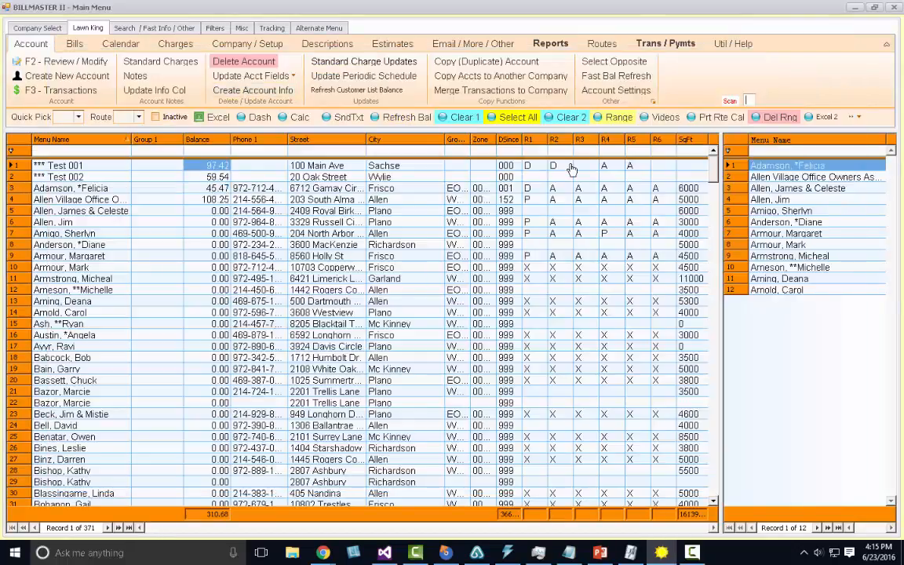
Examine the scanner's bar code navigation options in the route settings, pick 6 - Mark Job Completed with Yesterday's Date, and exit without saving
click(598, 44)
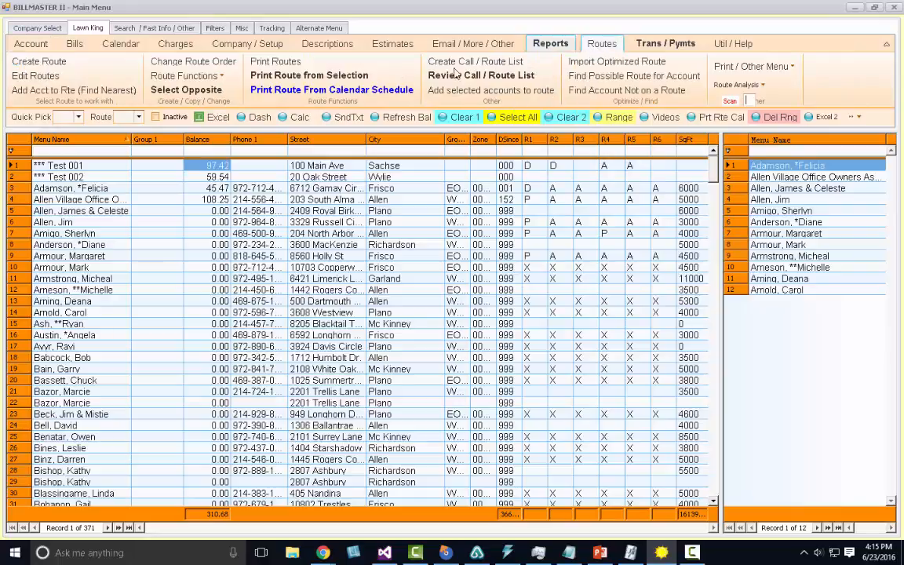
click(329, 76)
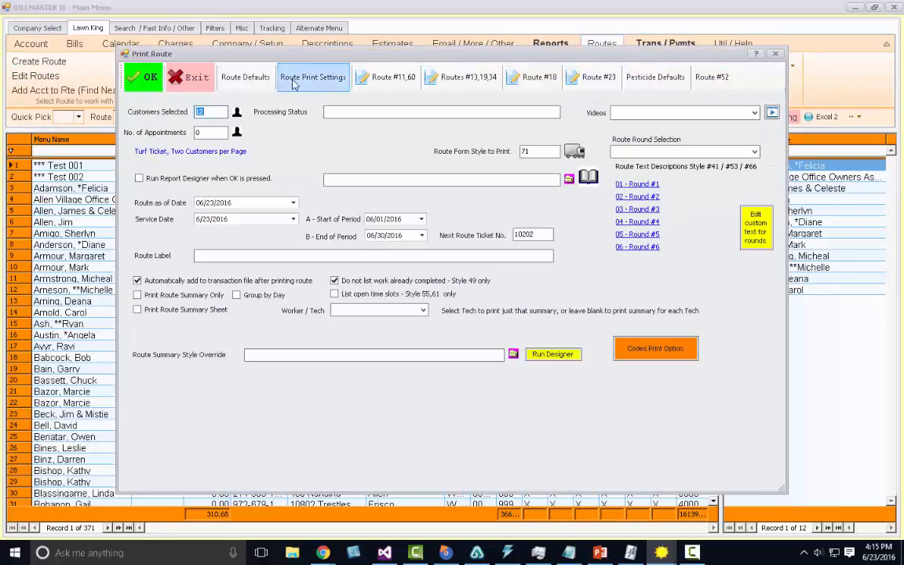
click(265, 82)
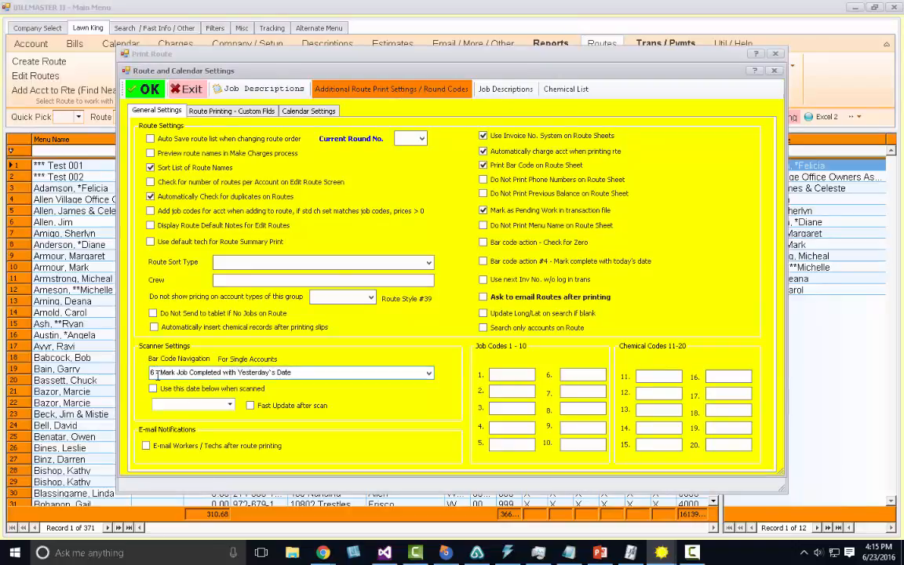
click(429, 373)
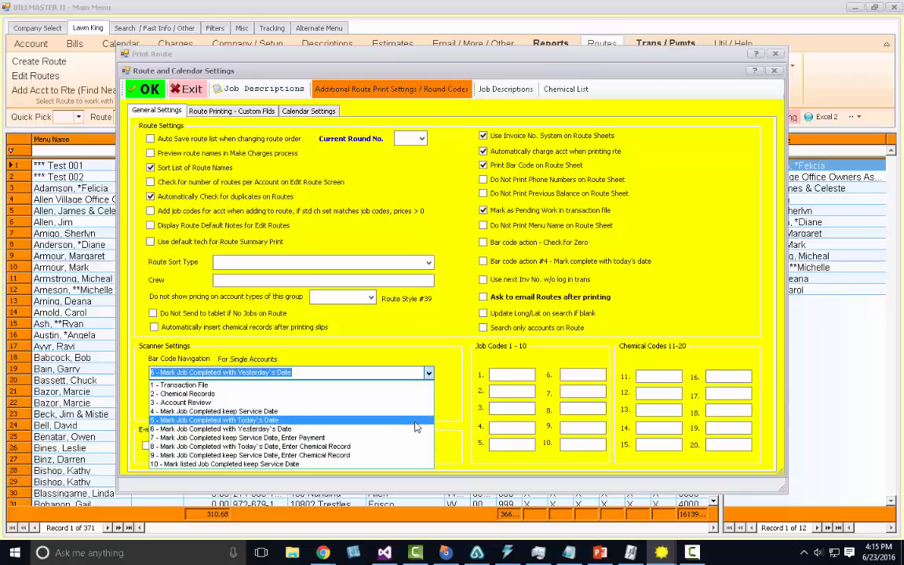
click(262, 430)
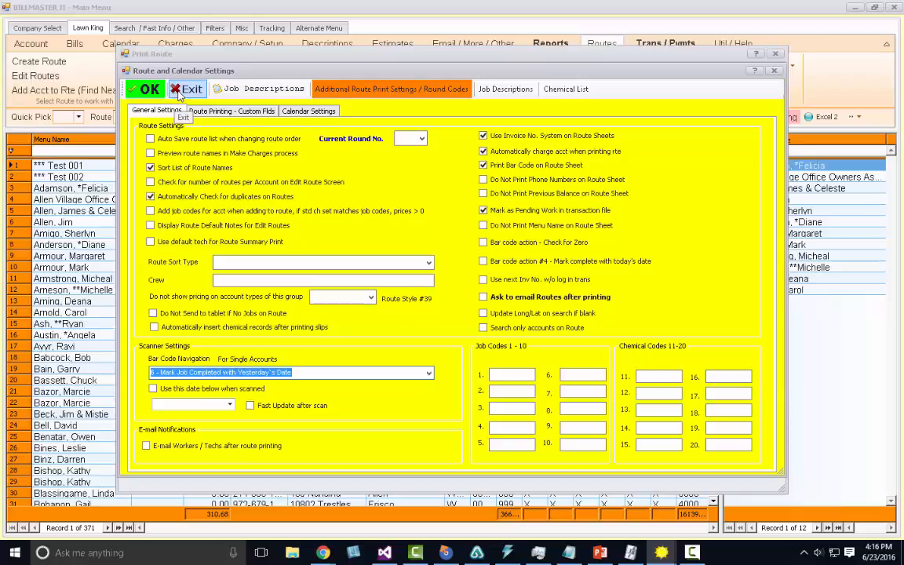
click(179, 92)
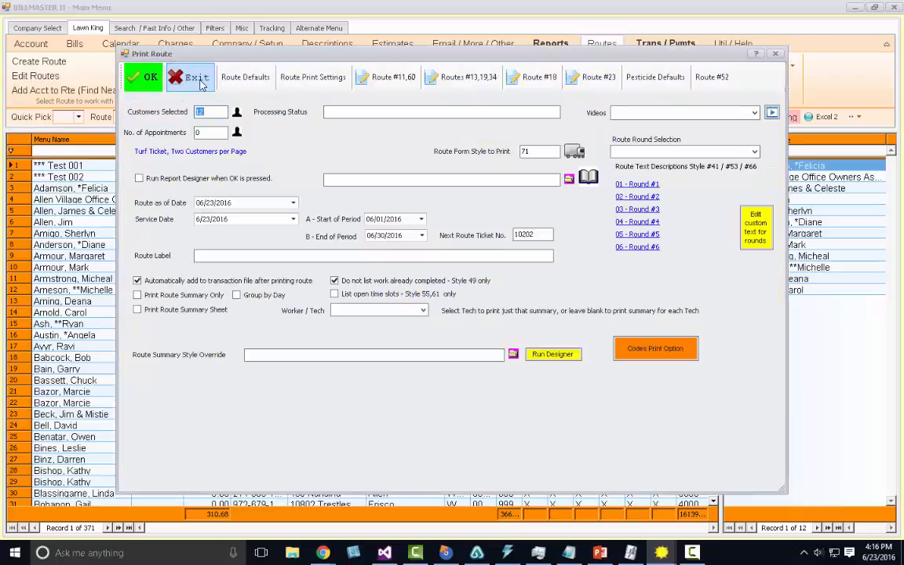
click(196, 81)
Reopen route printing for the selected customers and look through the available route rounds without choosing one
click(775, 168)
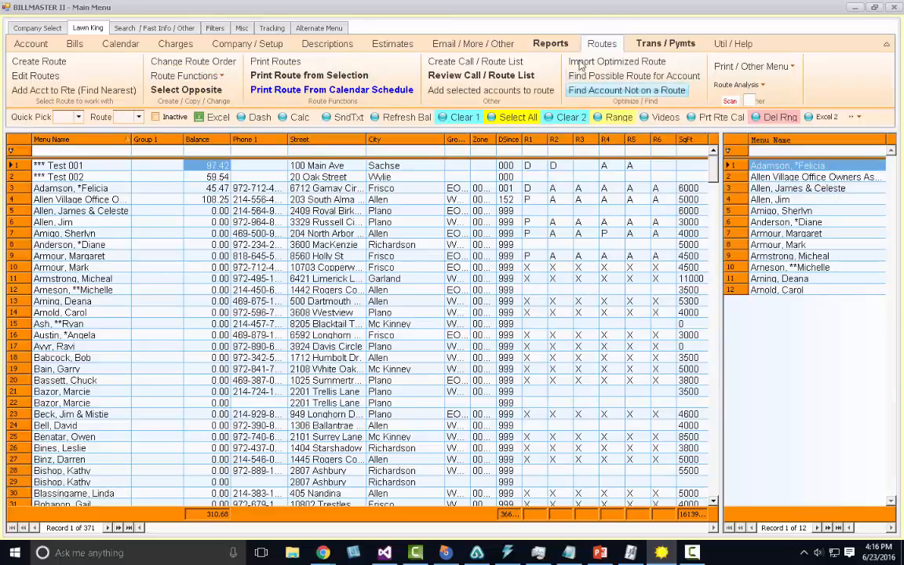
click(314, 76)
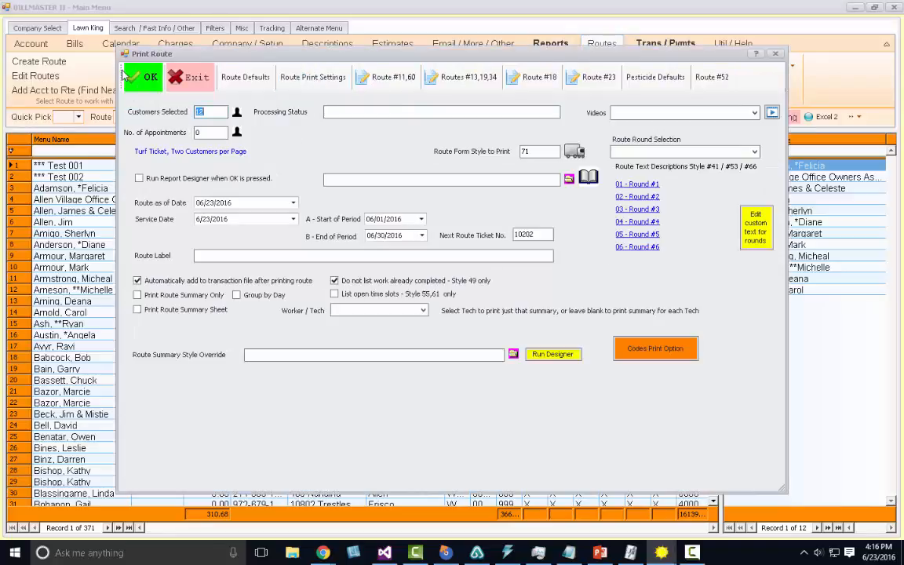
click(755, 152)
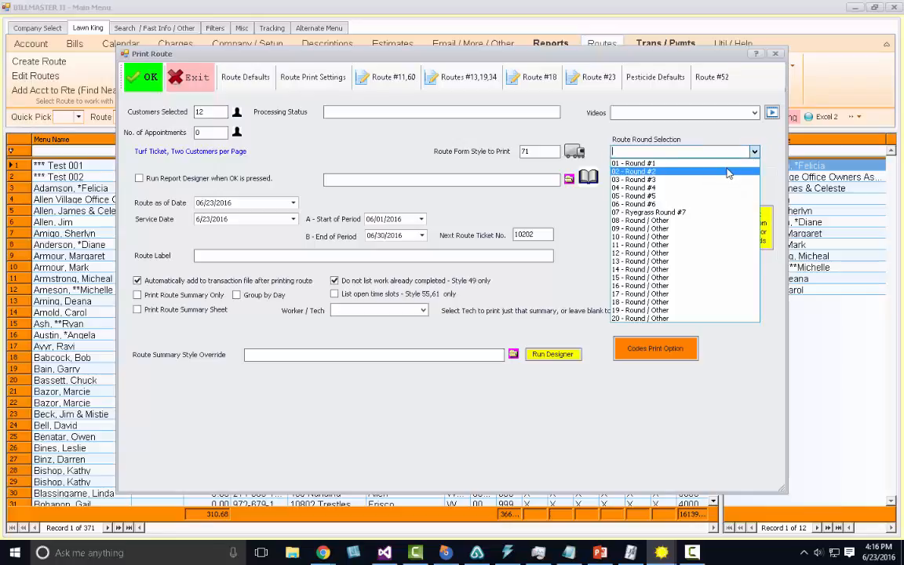
click(188, 235)
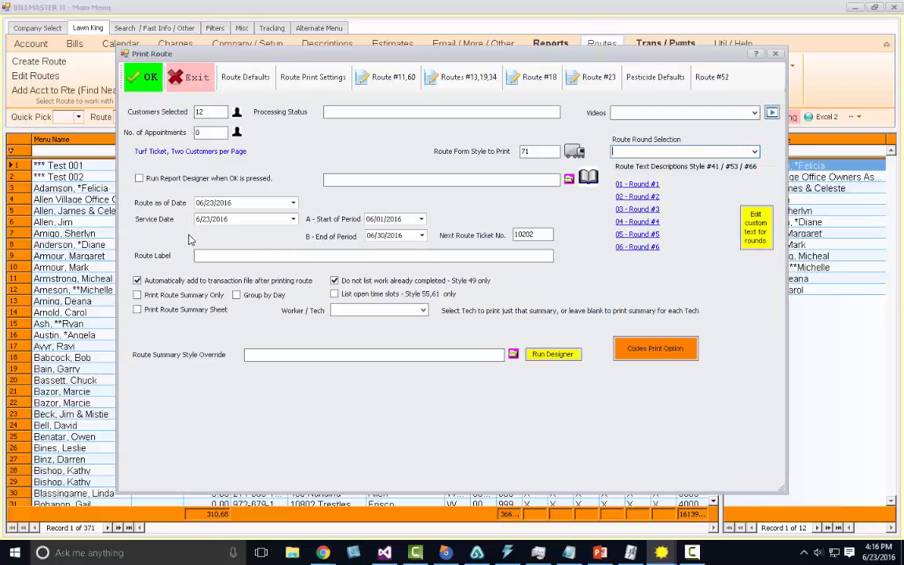